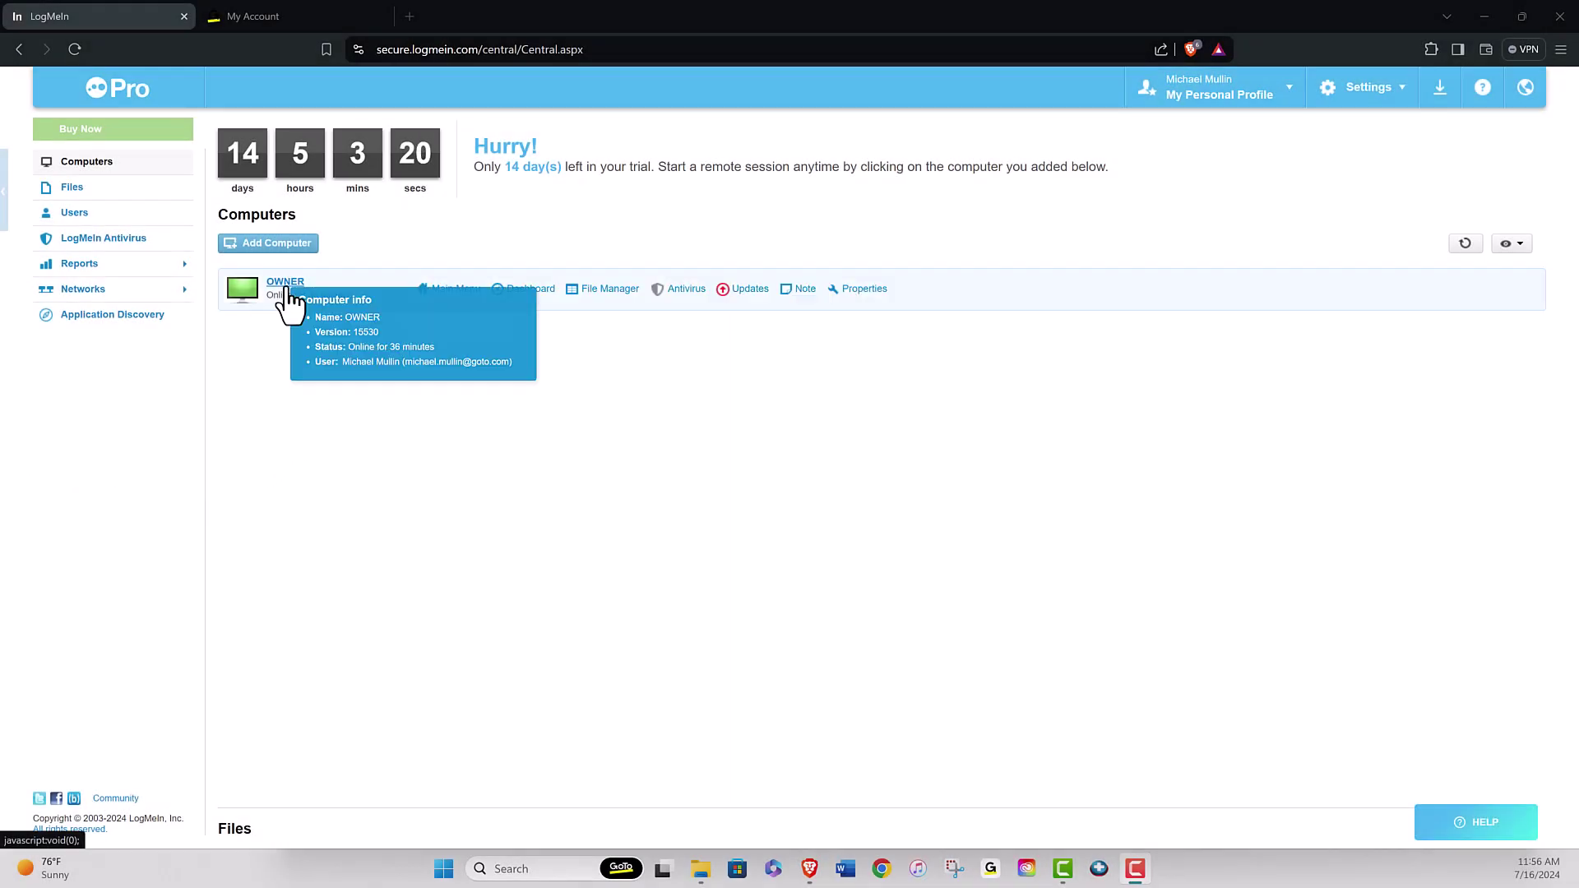
- Log in to OWNER with autofilled Windows credentials saved, opening its remote desktop
left_click(285, 283)
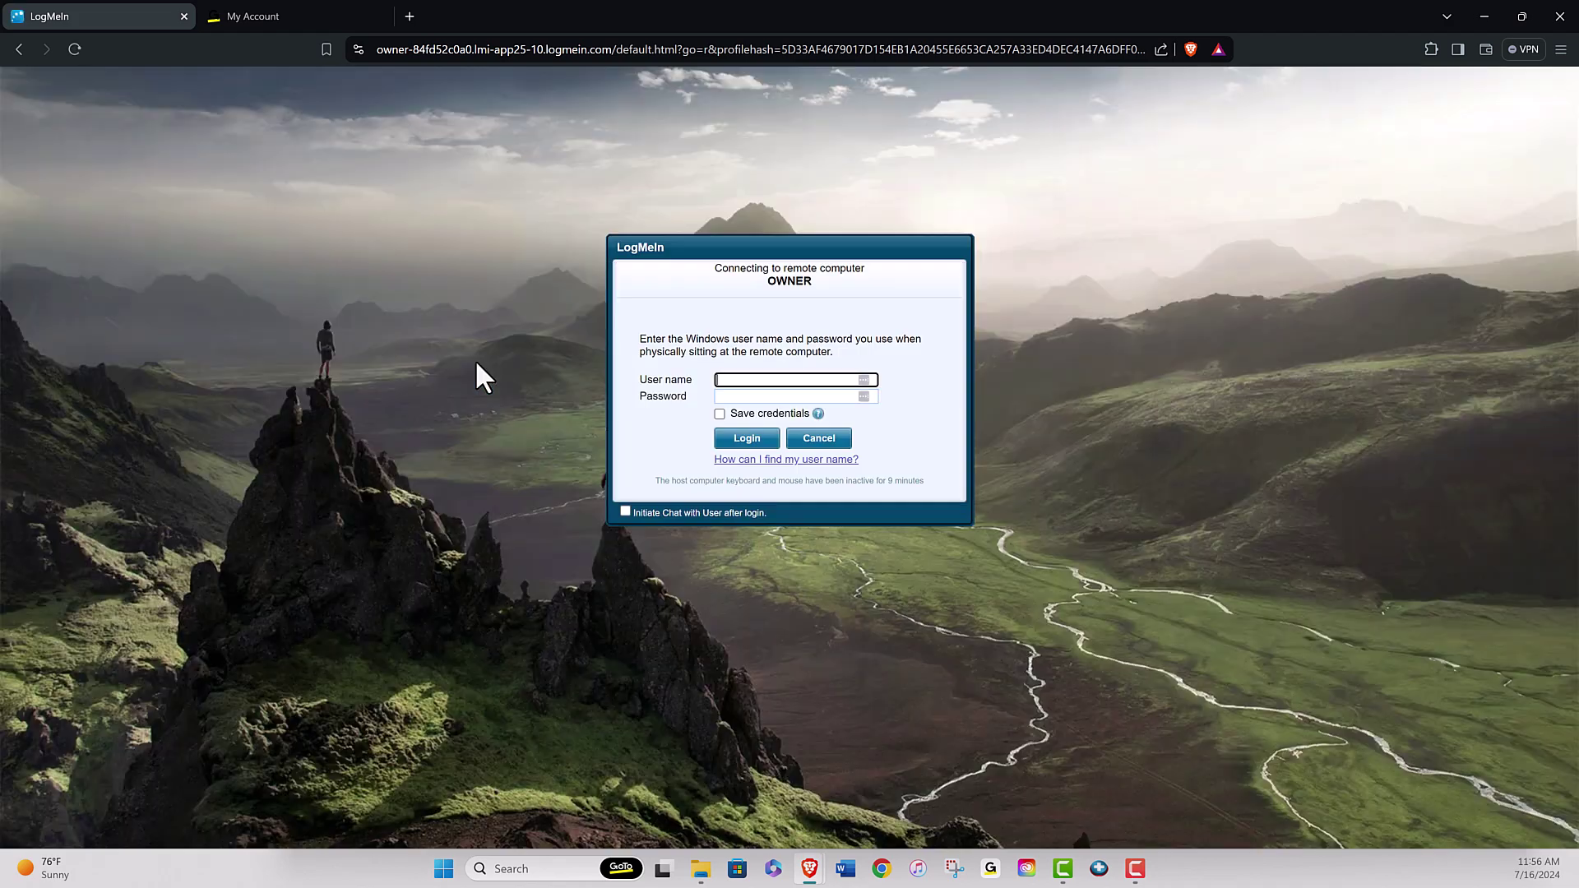
left_click(796, 380)
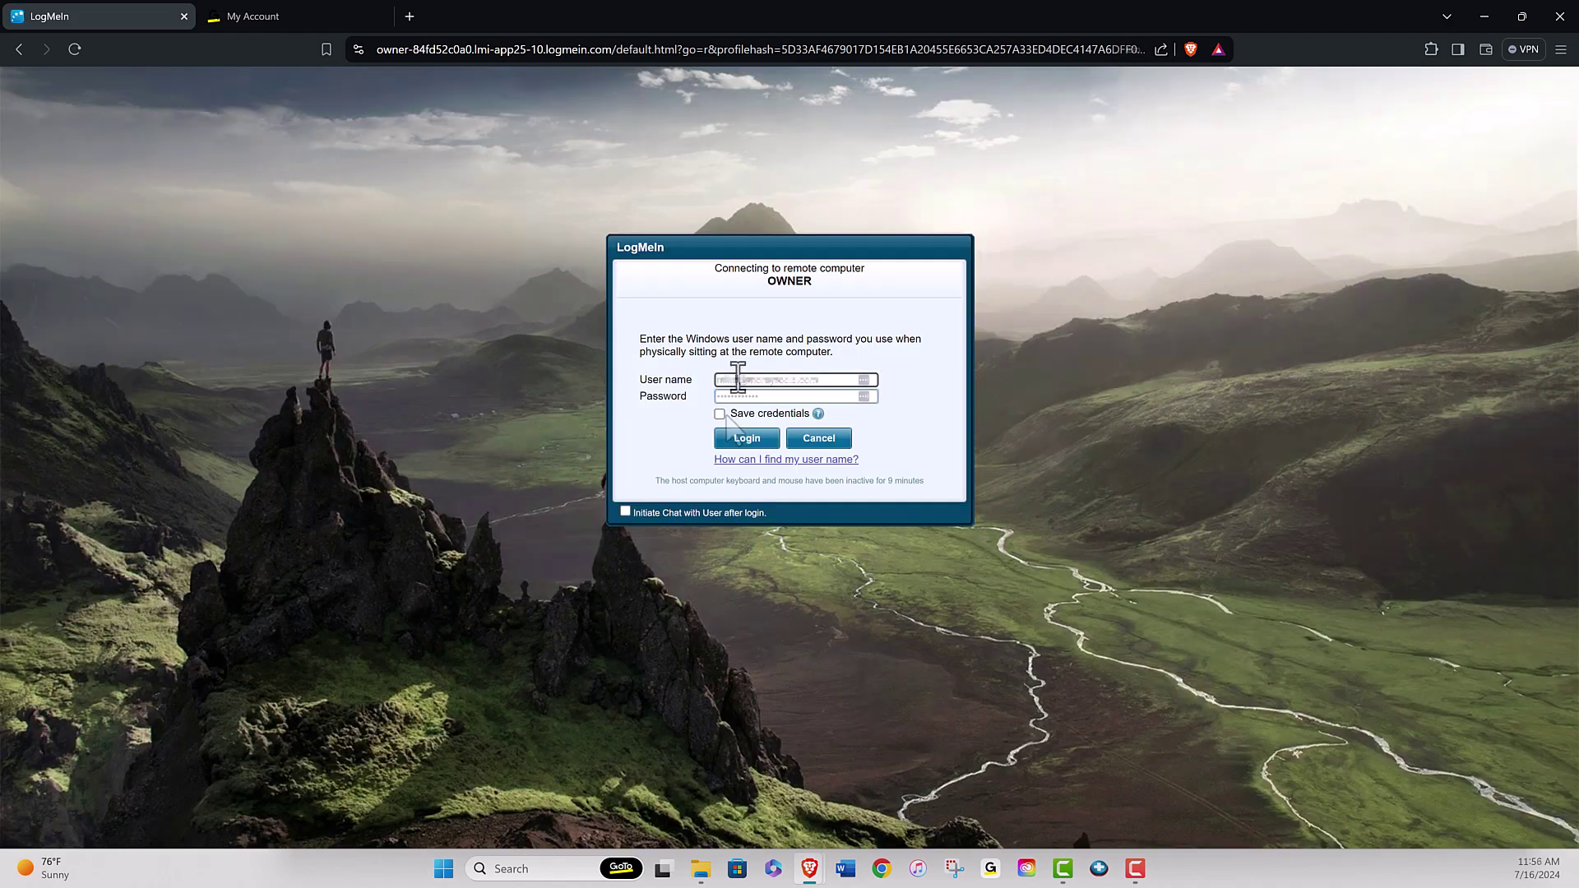
left_click(720, 413)
left_click(746, 438)
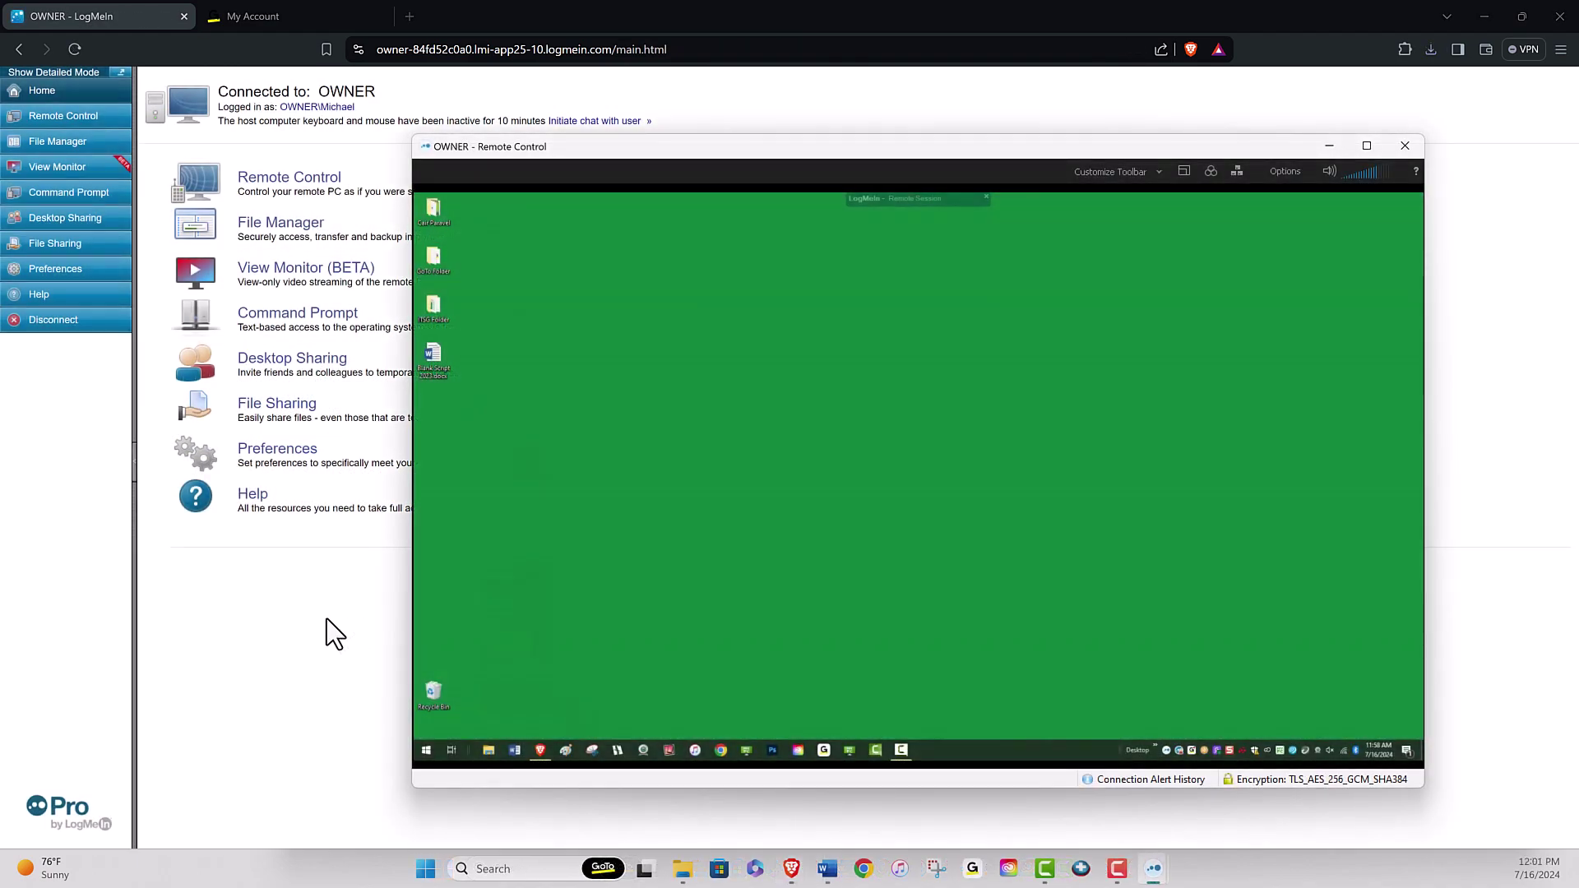
- Open the Getting Started script document in Word and show its File Info page
double_click(431, 358)
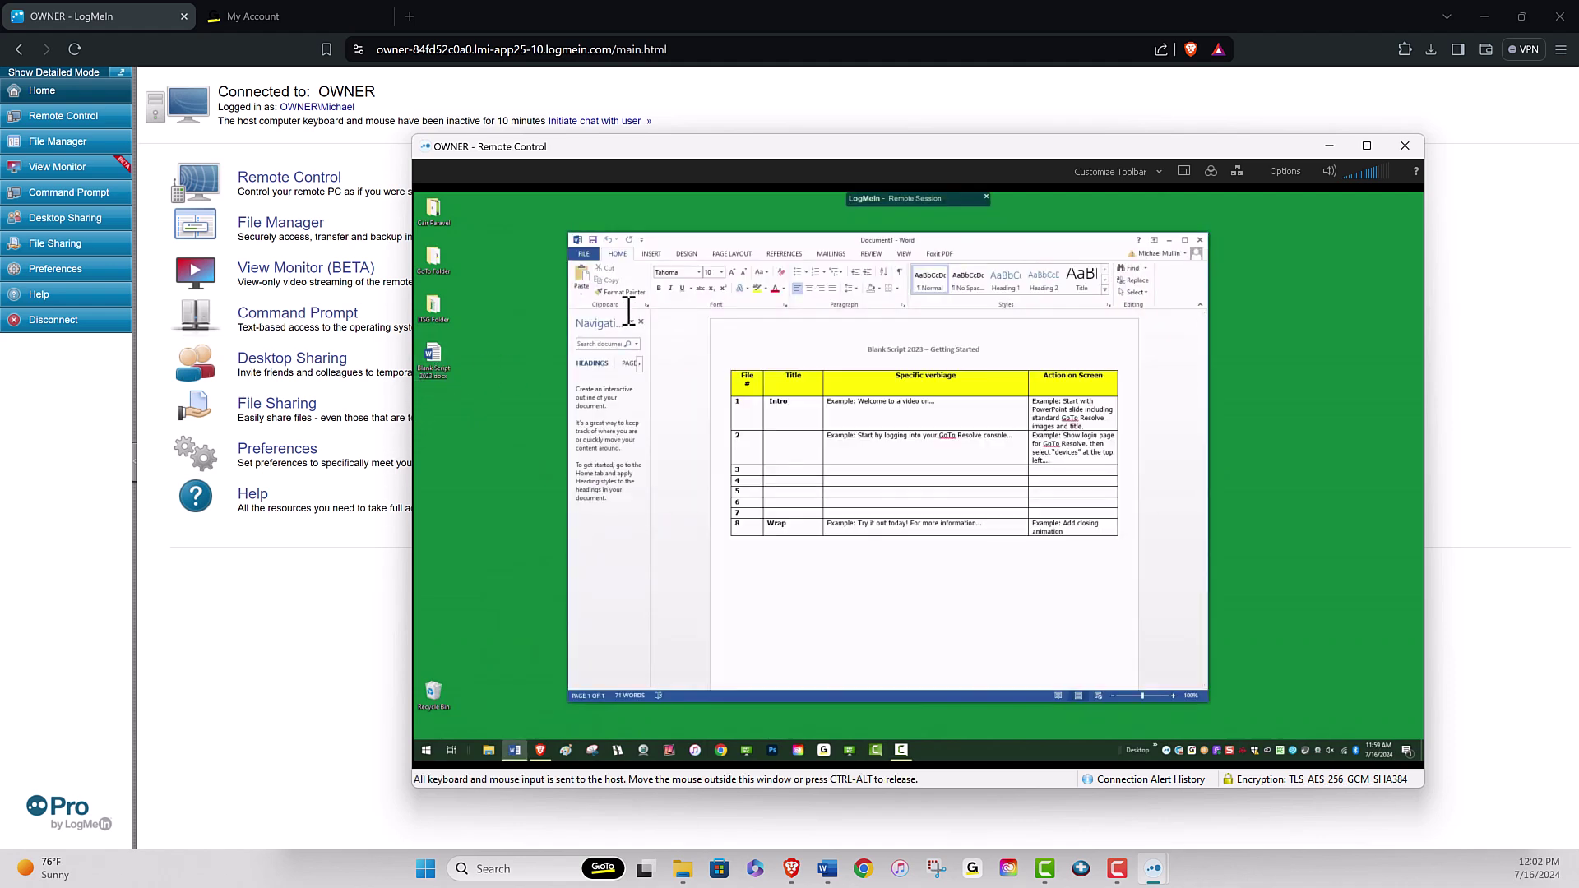
left_click(583, 253)
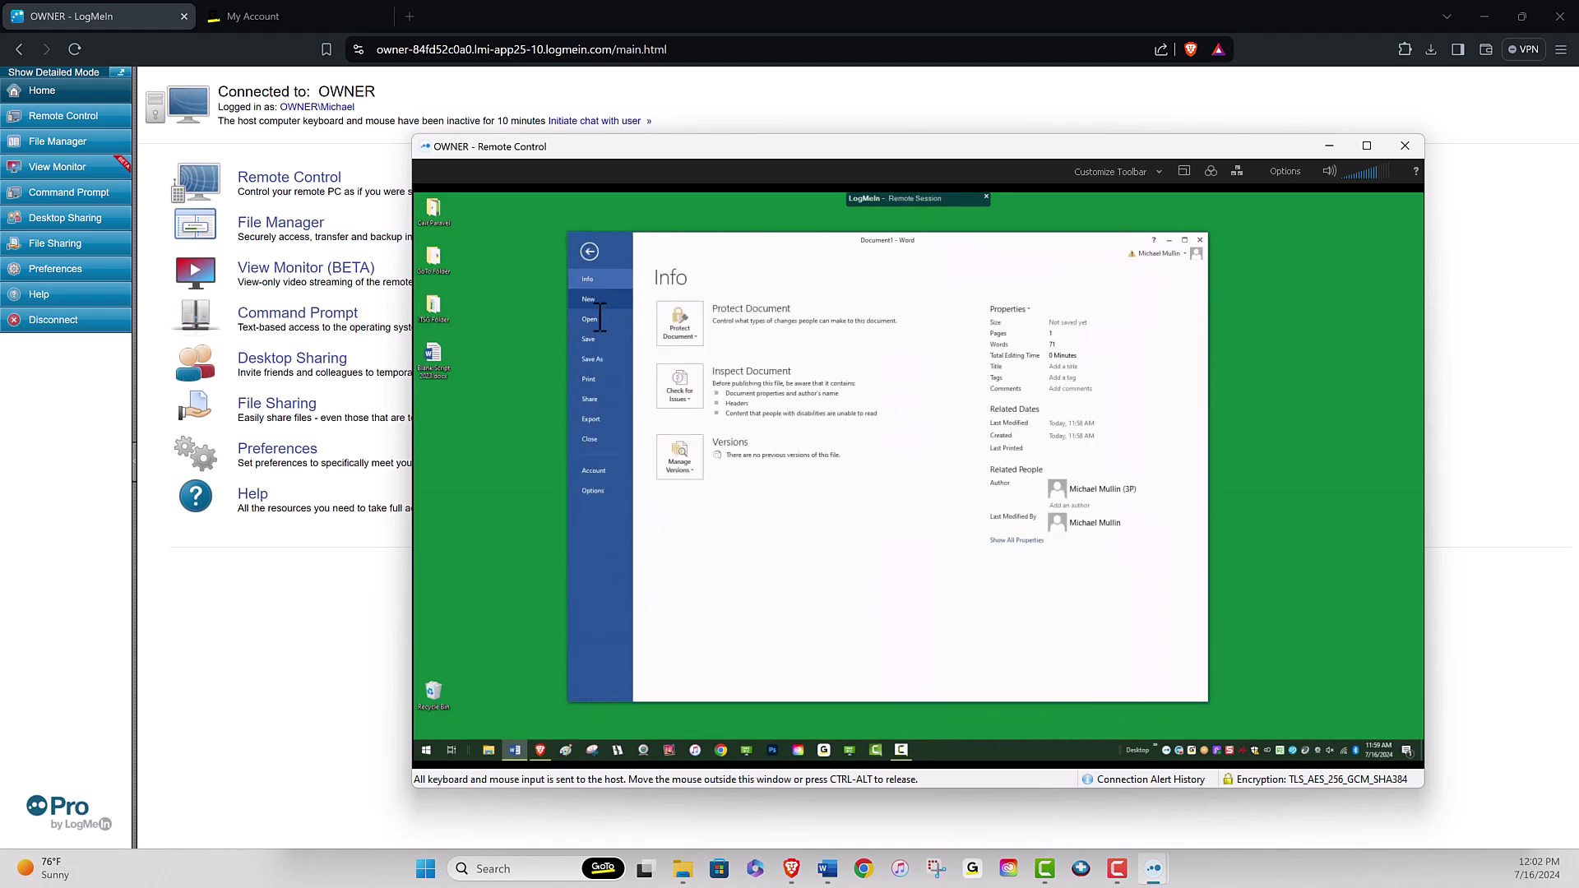
- Print the script document with HP ENVY 7640 selected as the printer
left_click(592, 378)
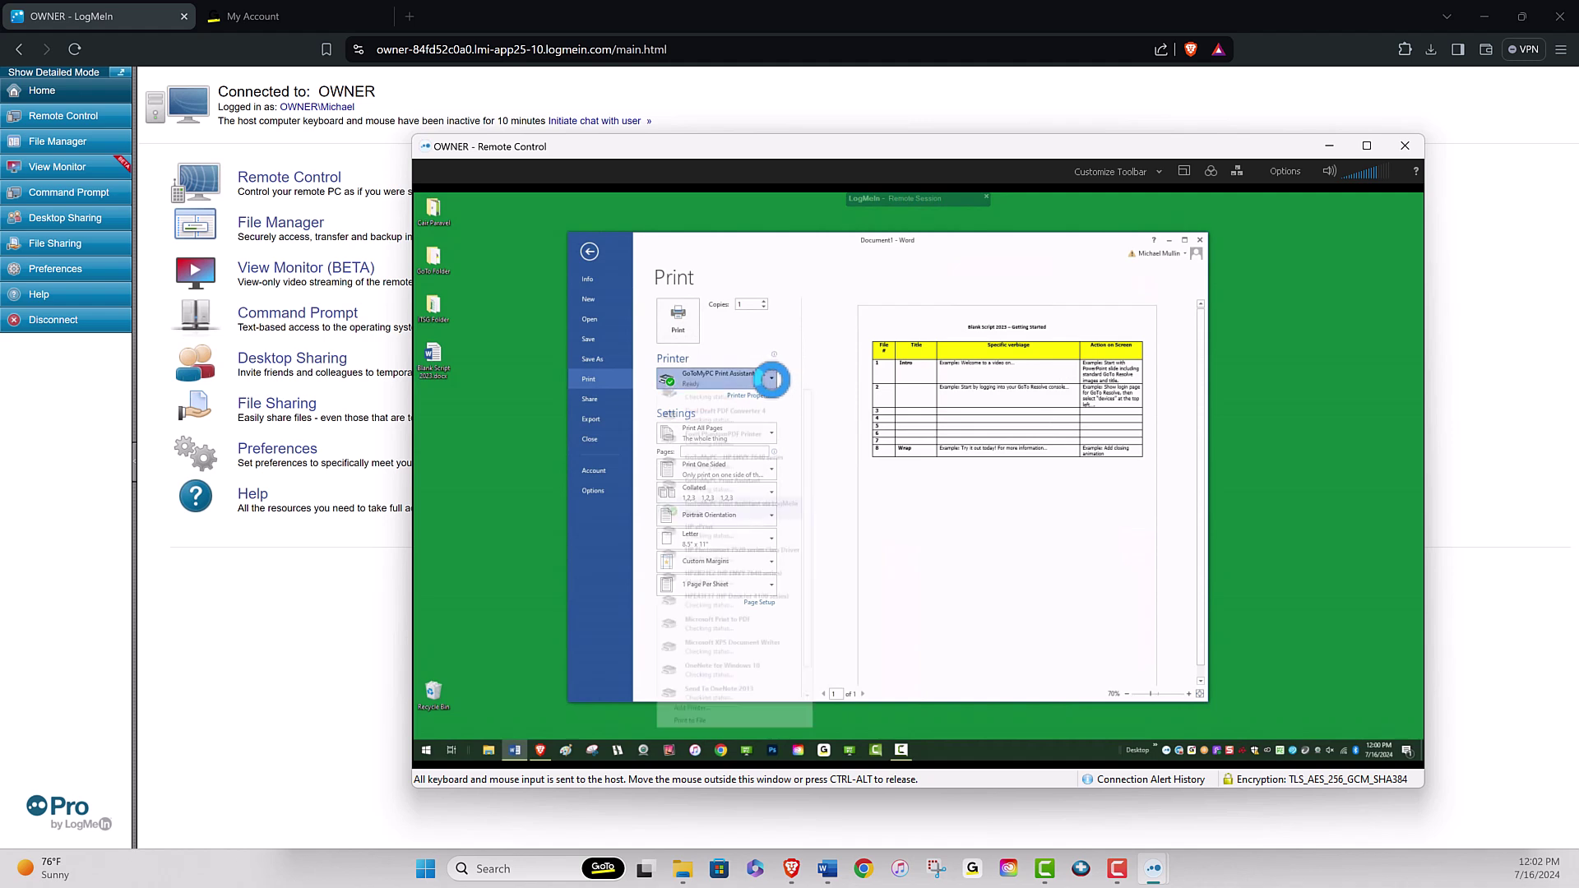
left_click(770, 378)
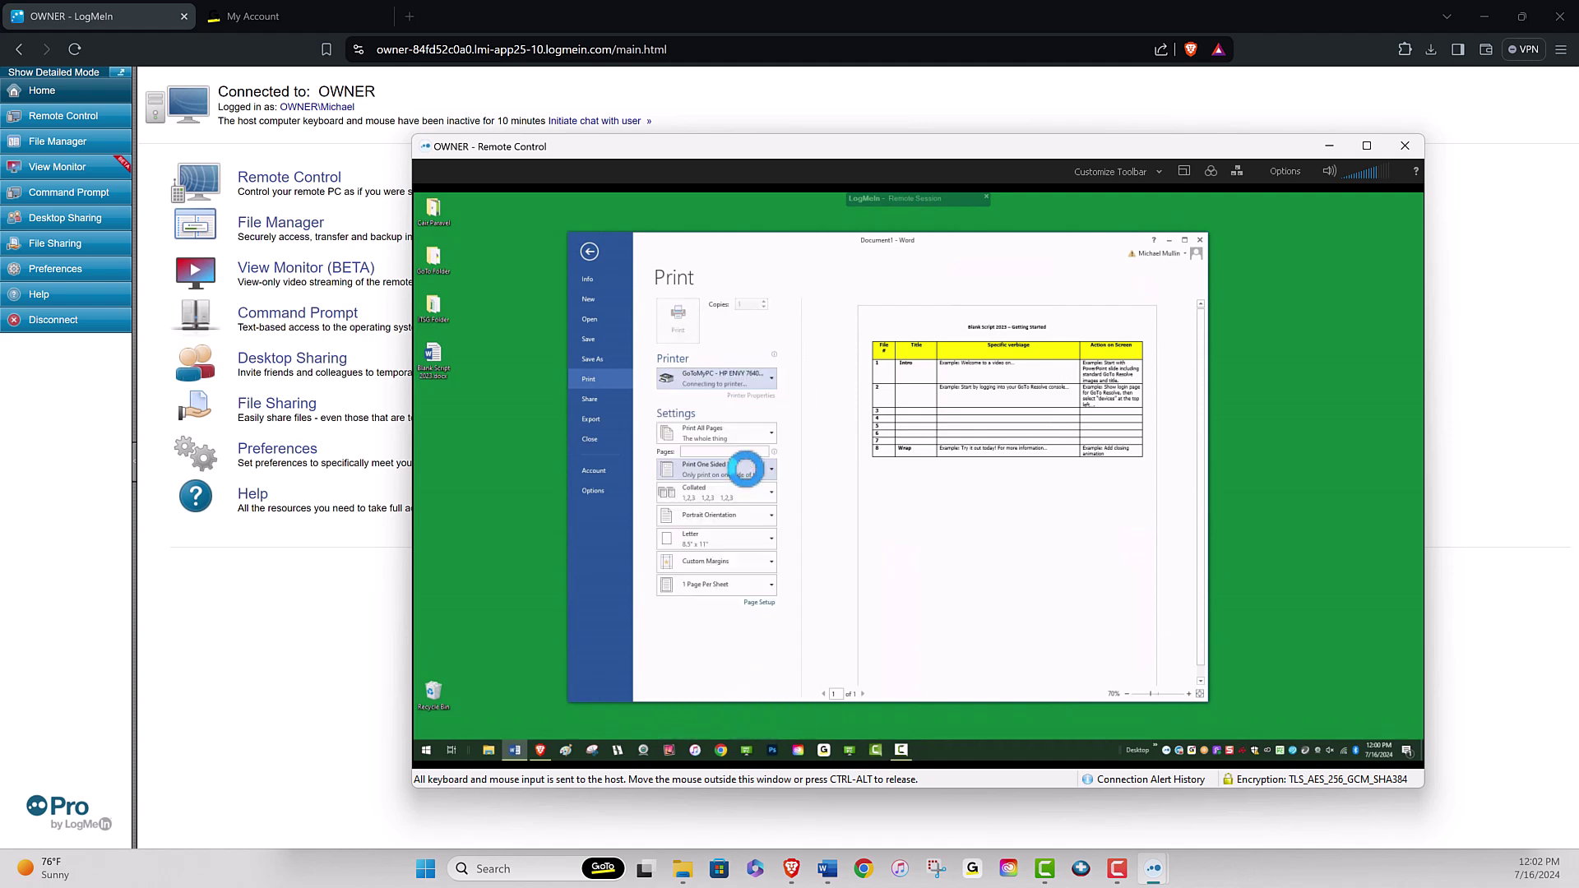
left_click(744, 476)
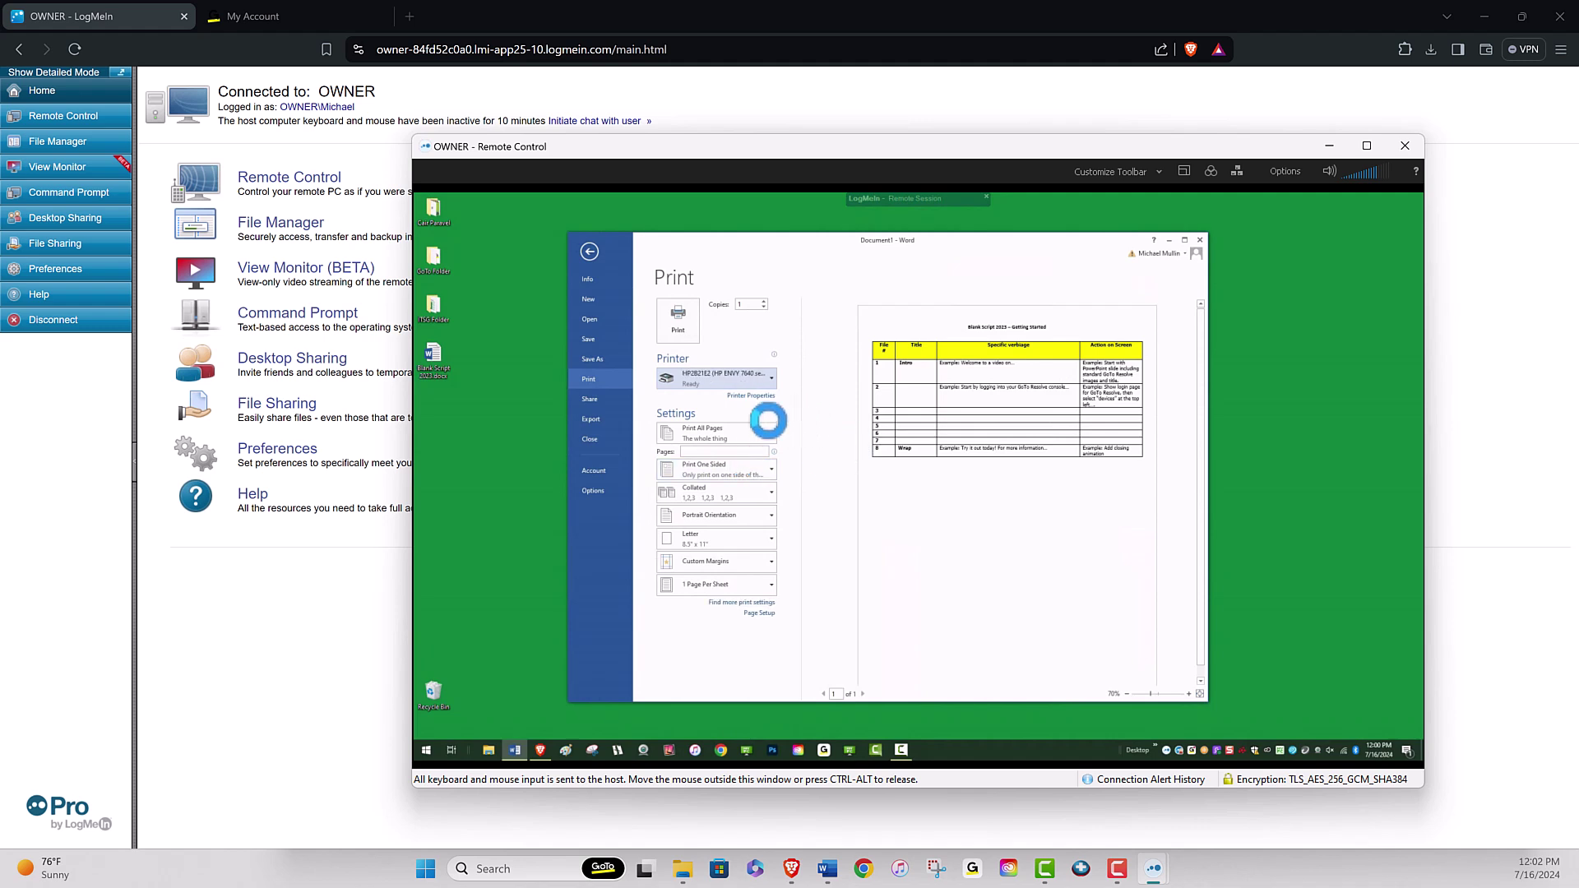
left_click(678, 319)
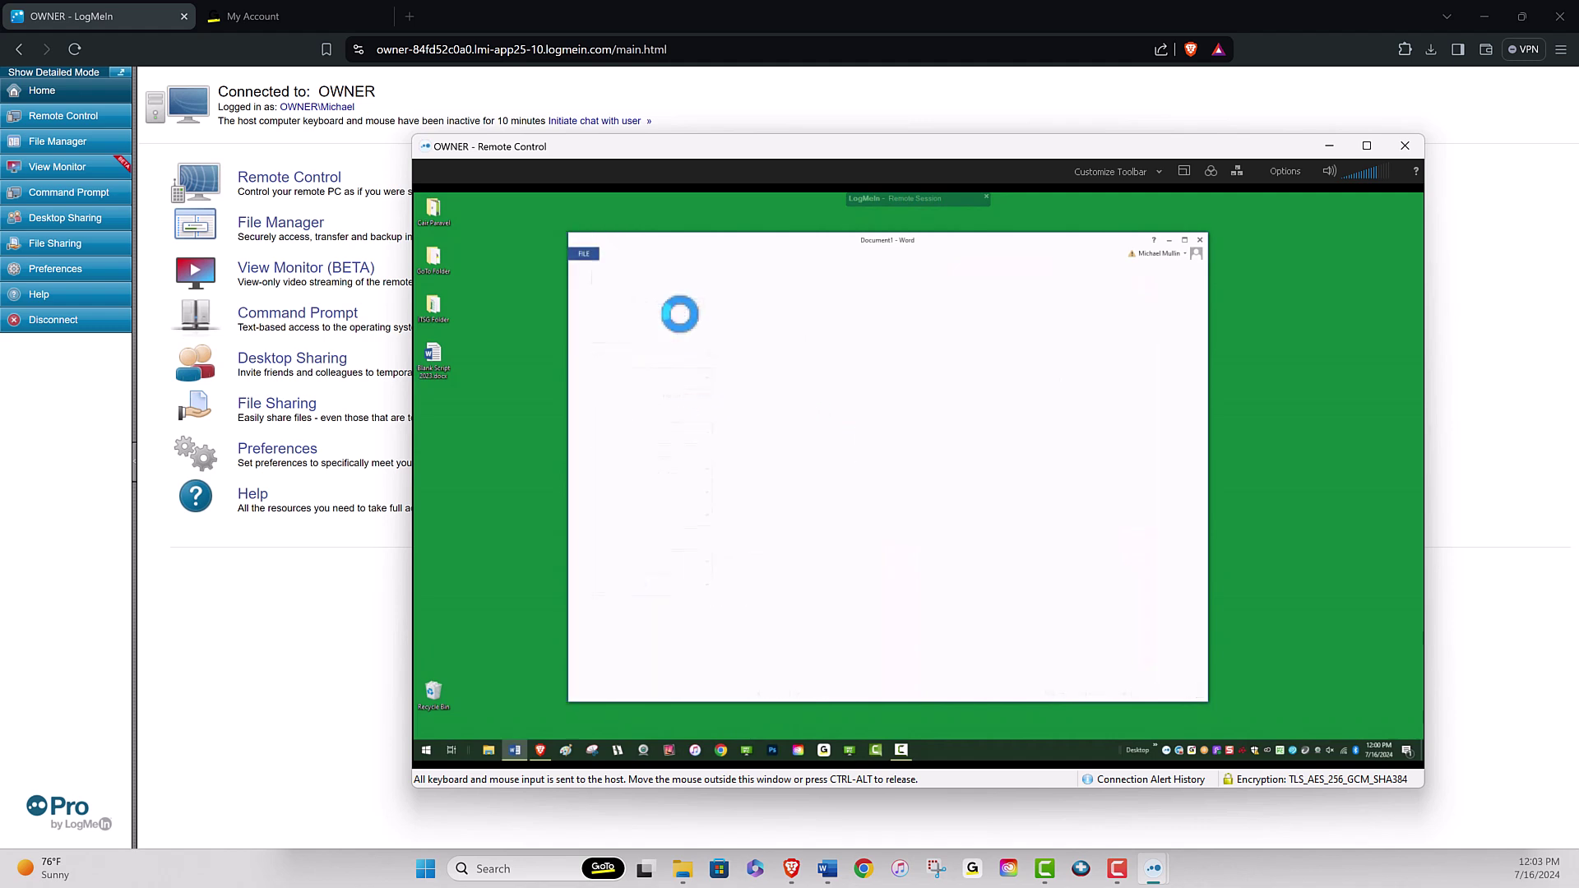
- Check the HP ENVY 7640 queue, then close Word choosing Don't Save
left_click(954, 750)
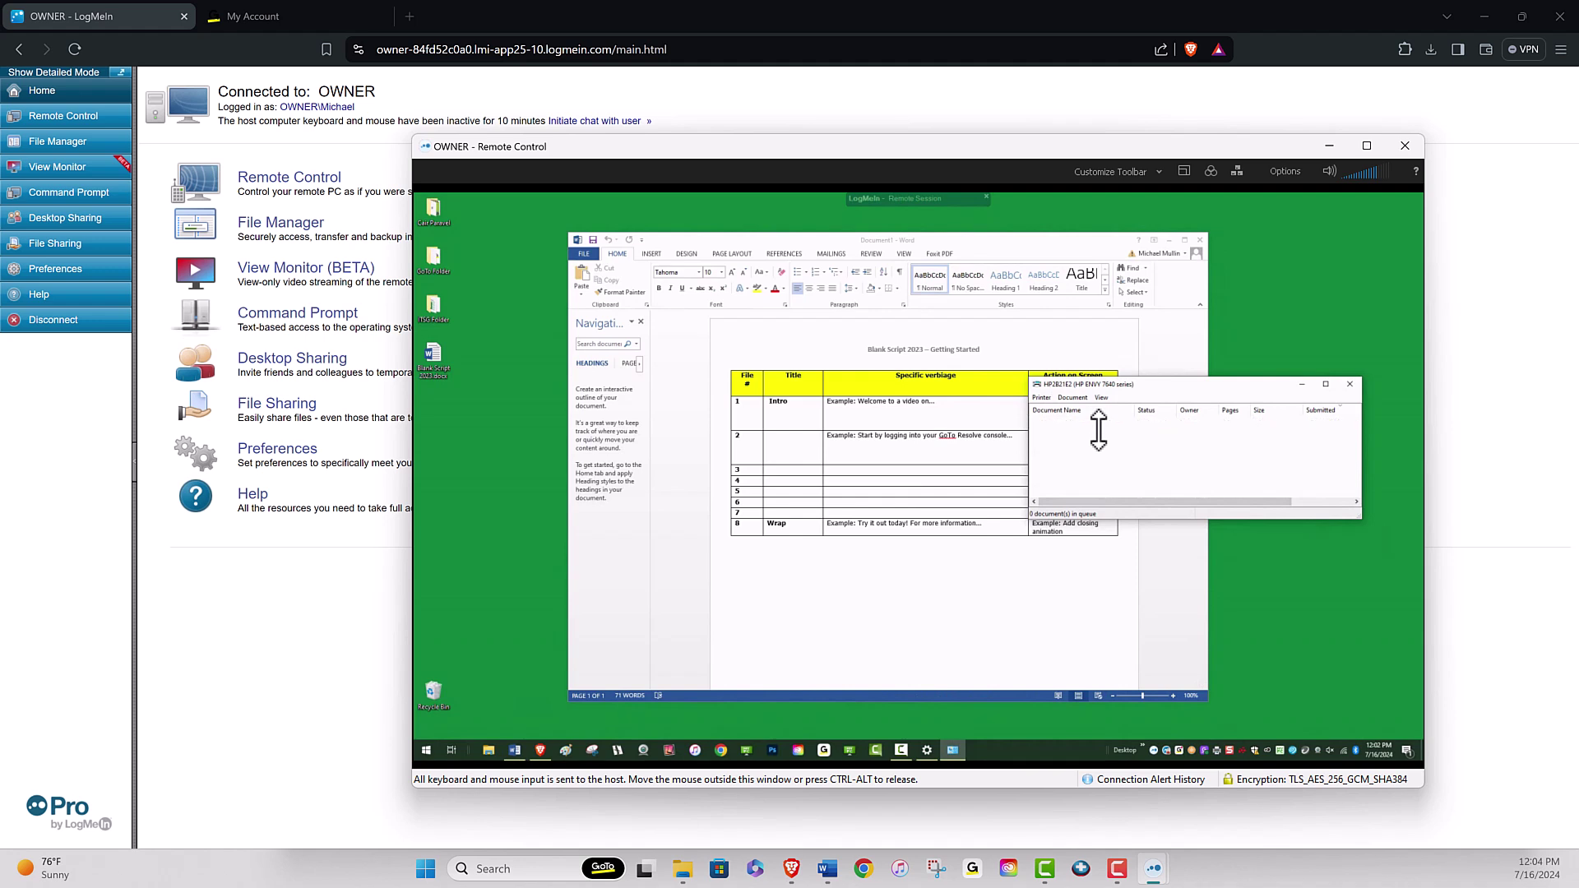
left_click(1348, 385)
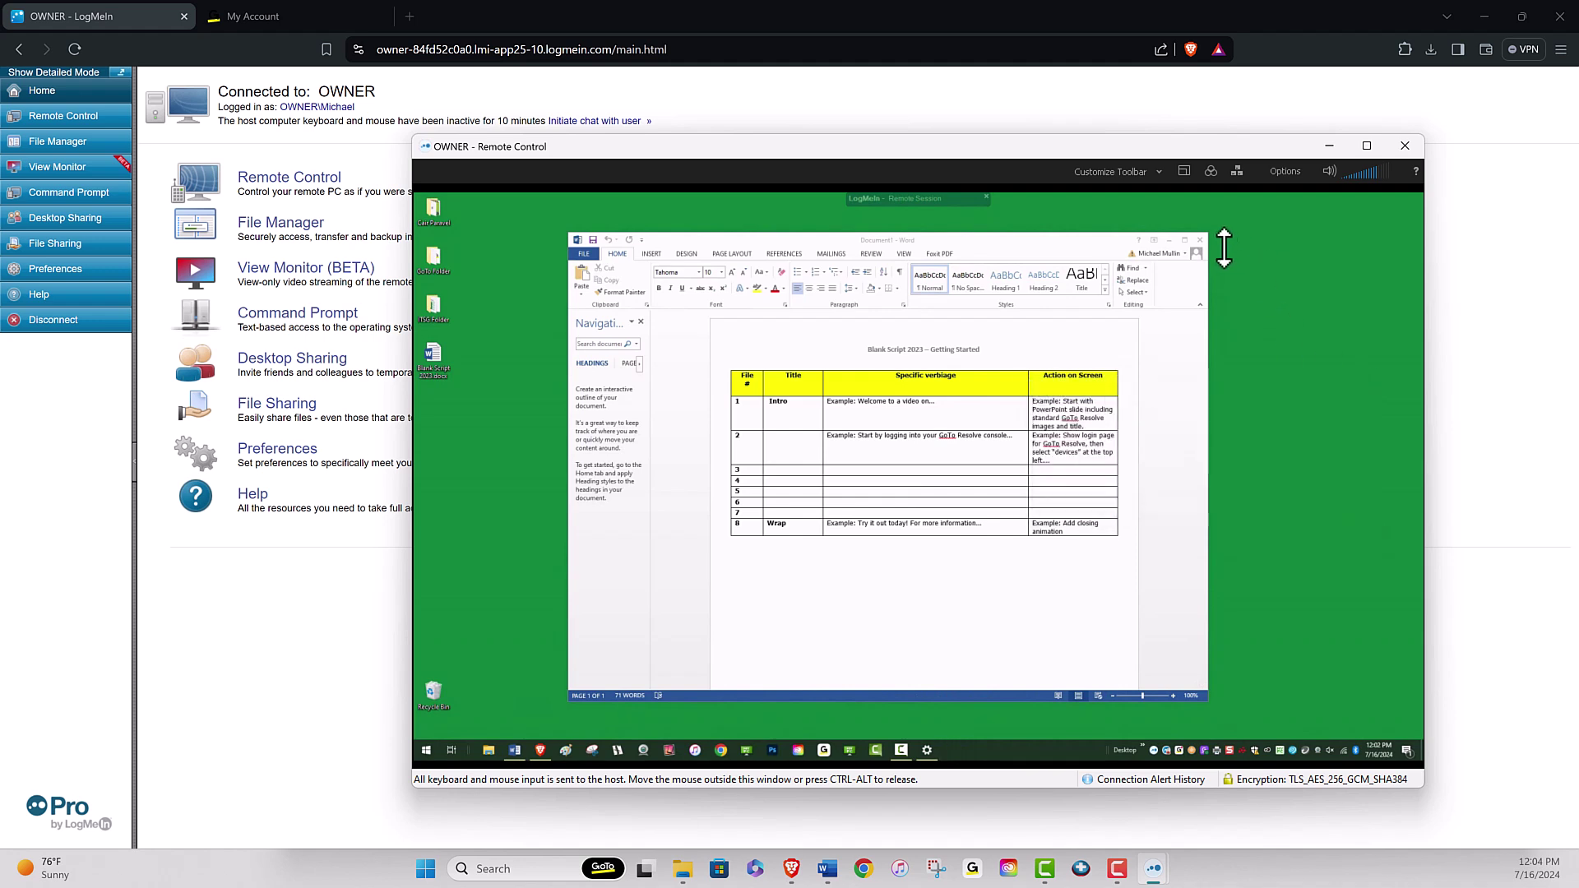
left_click(1198, 242)
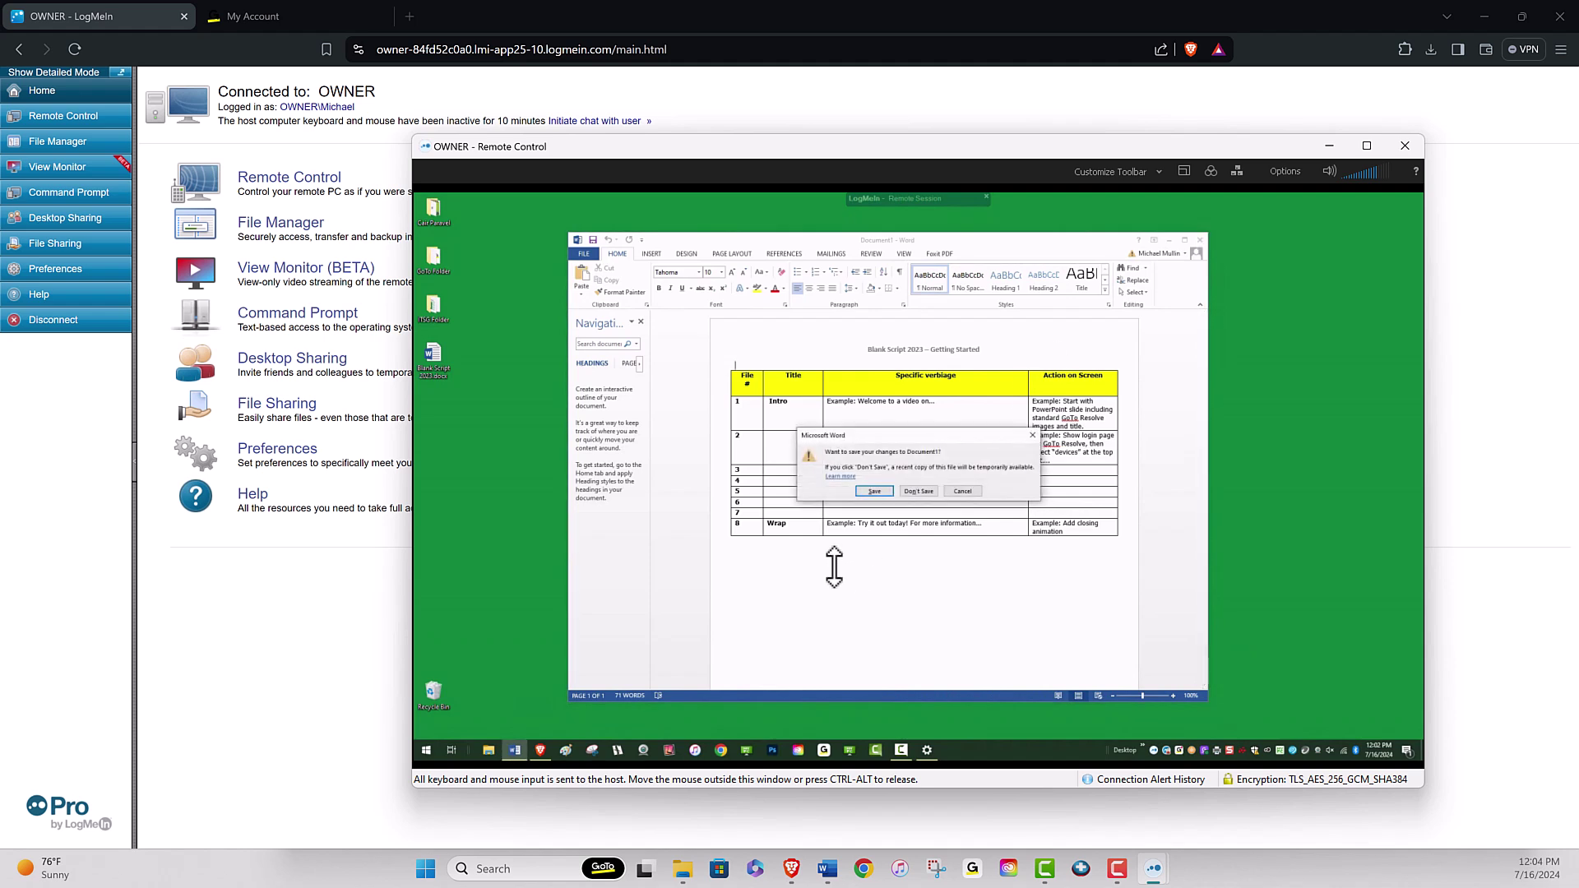
left_click(920, 491)
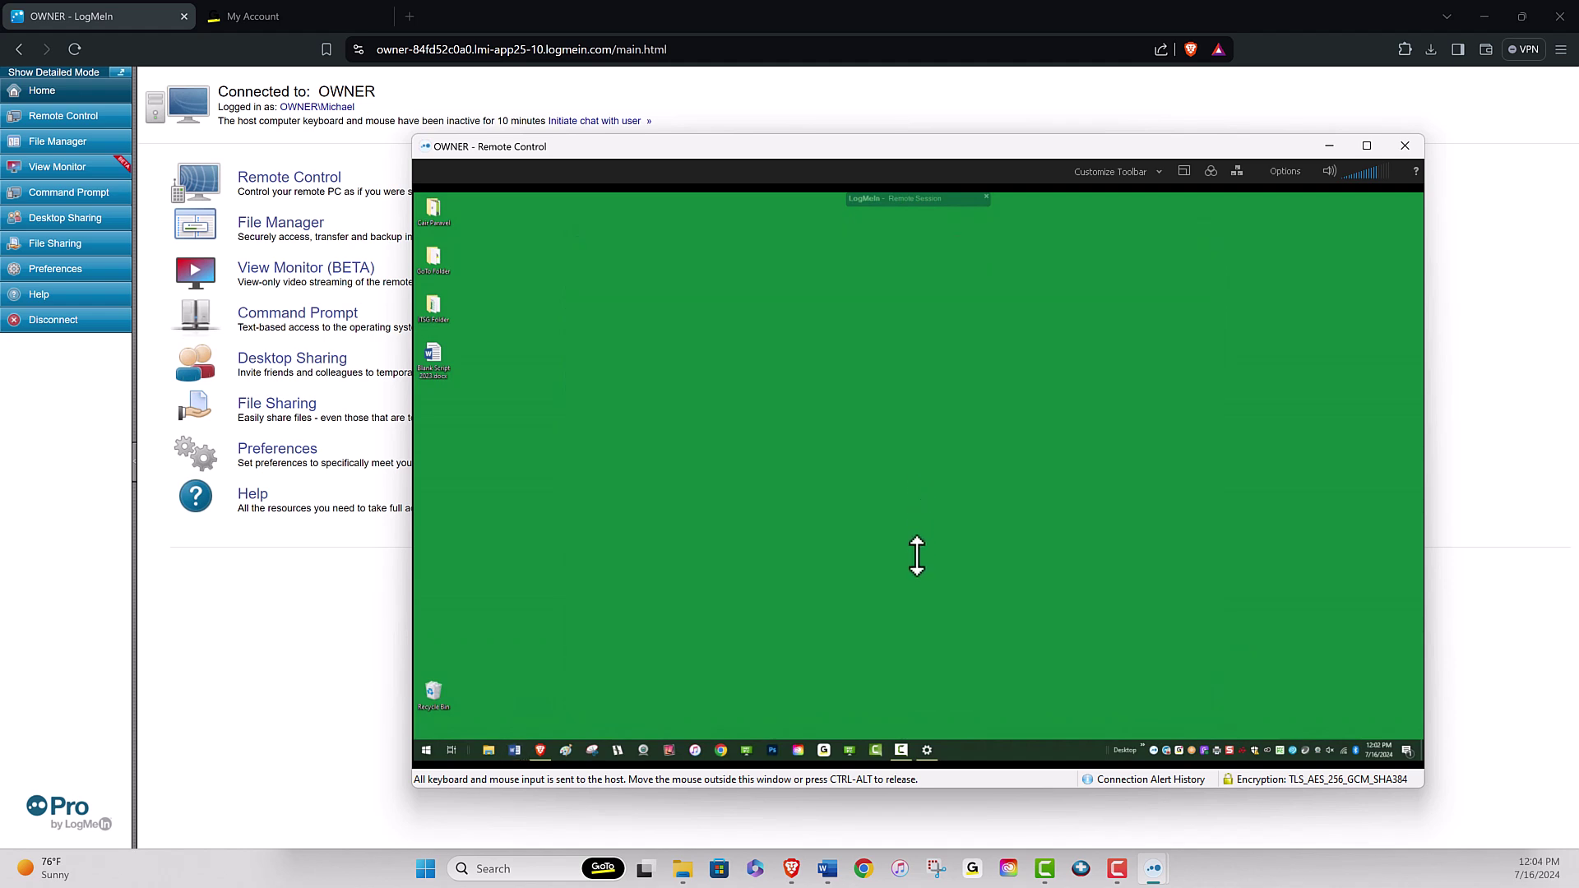
- Glance at Printers & scanners, close it, and open GoTo's Customer Community discussions
left_click(926, 751)
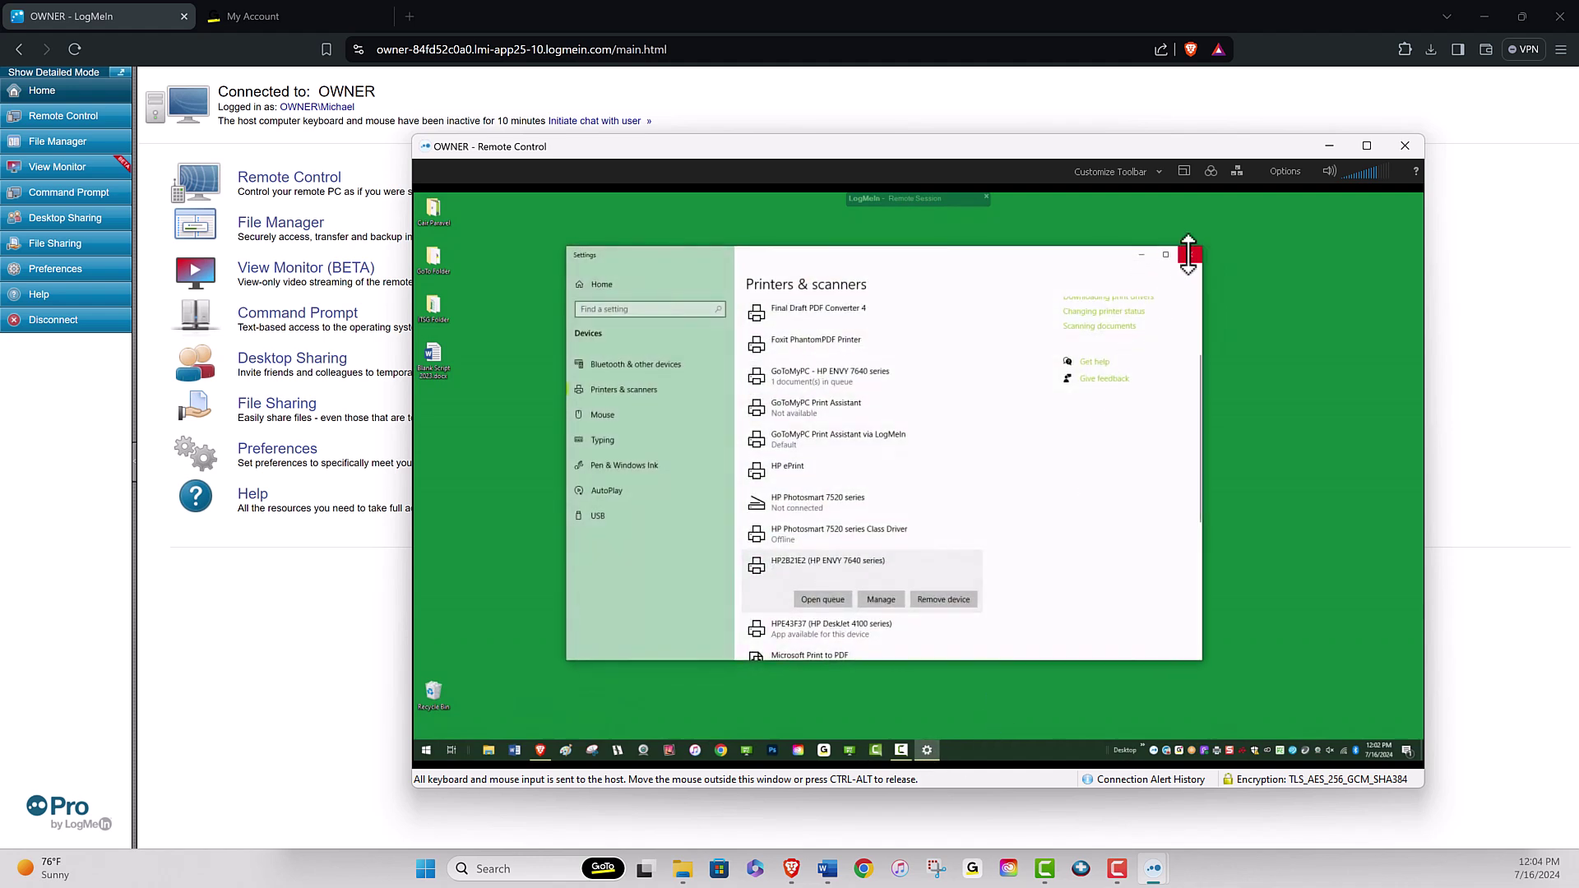
left_click(1190, 256)
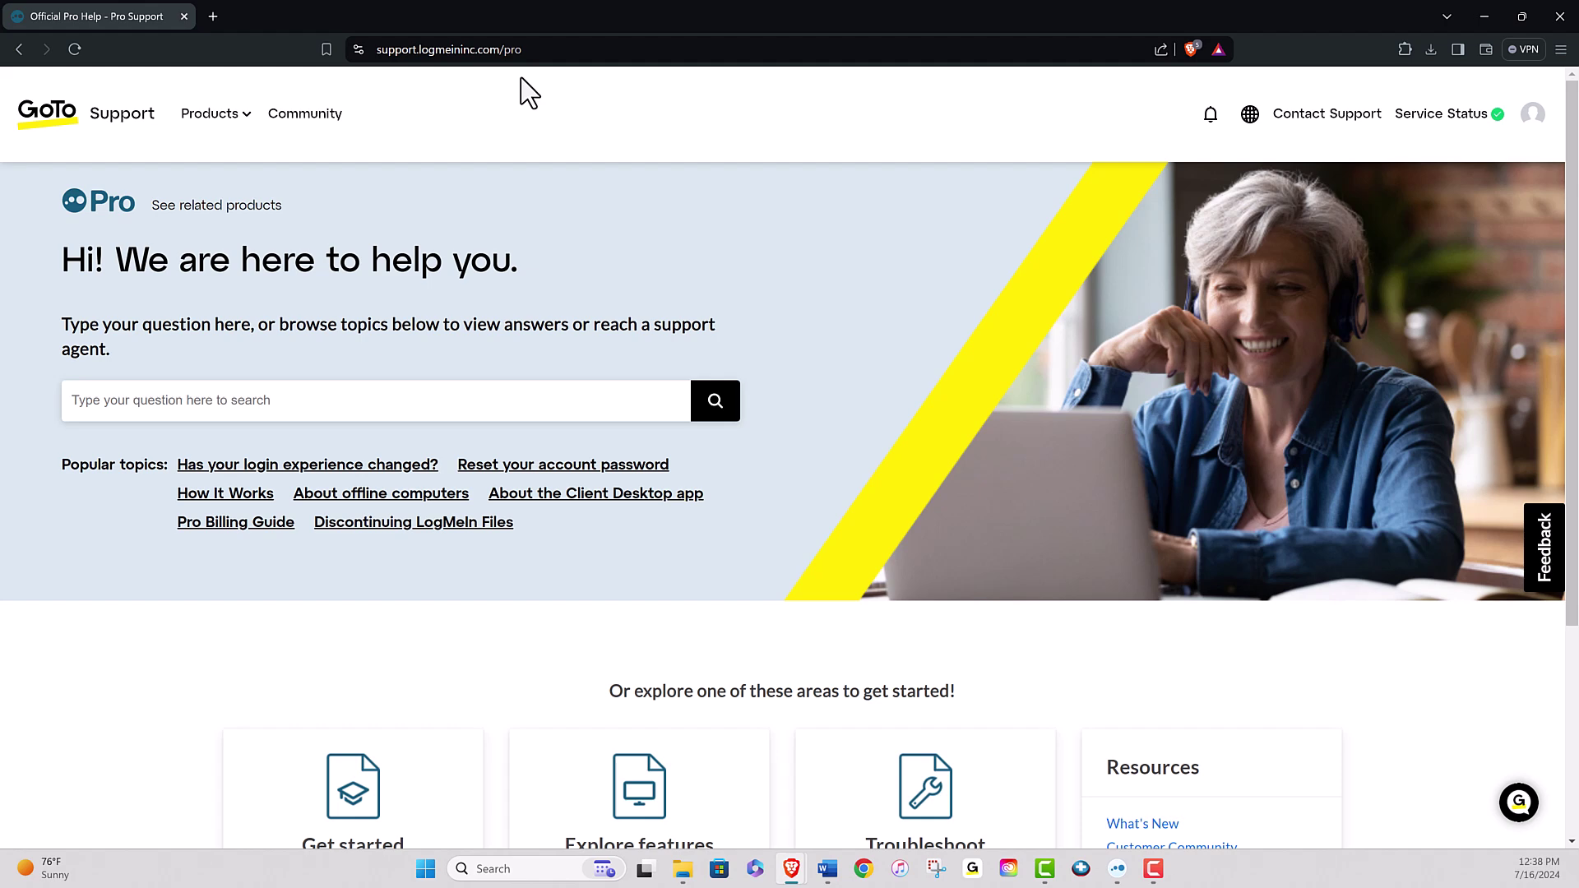
scroll(1082, 759, "down", 3)
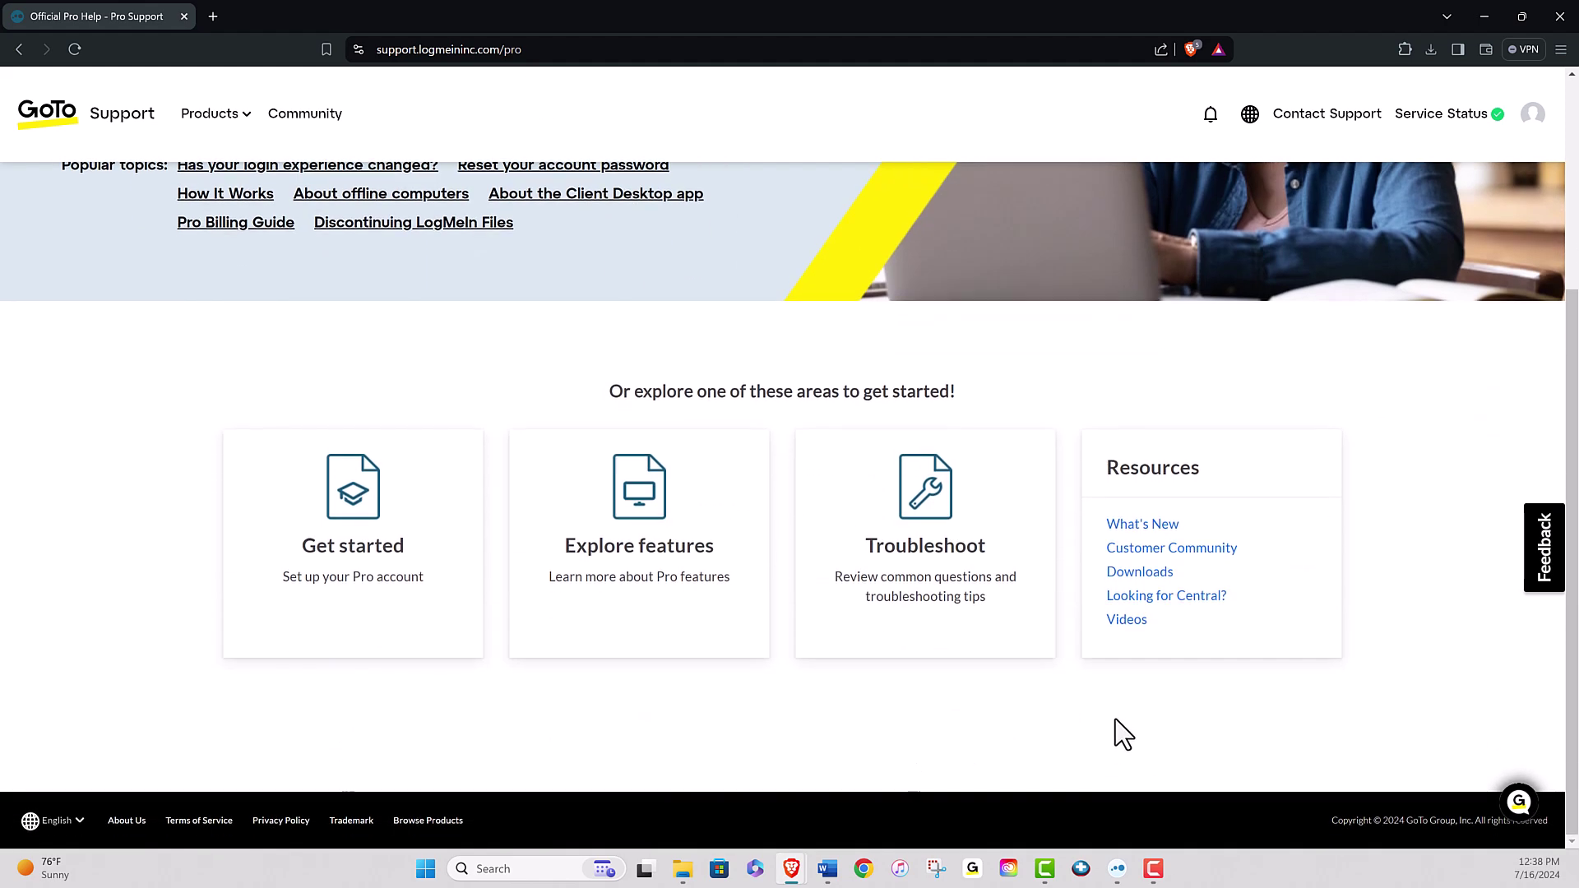
left_click(1171, 548)
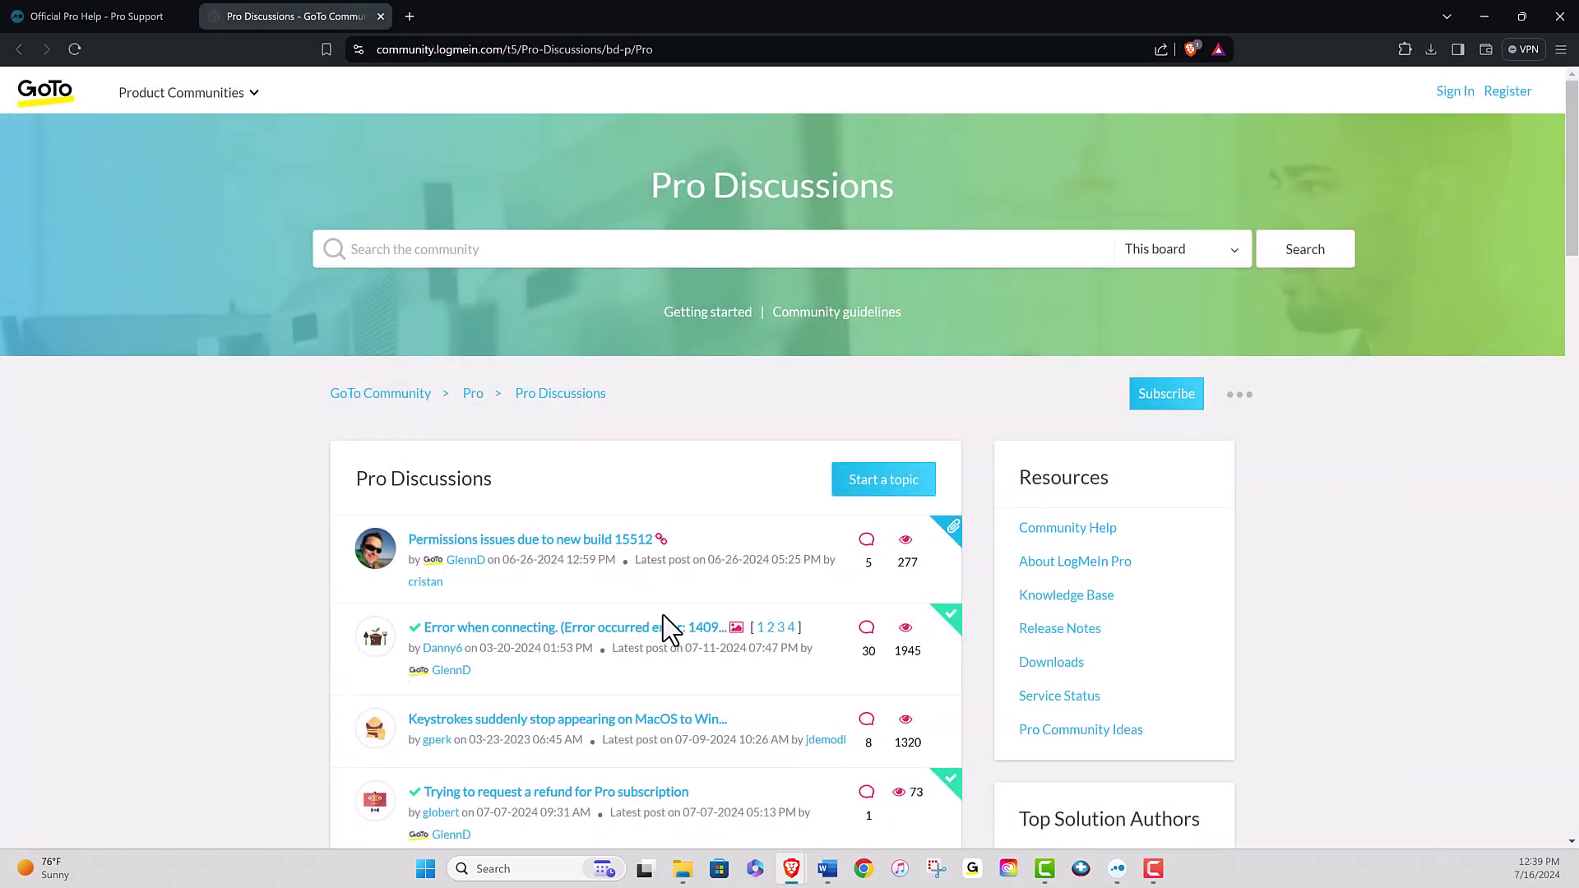
scroll(663, 615, "down", 5)
scroll(669, 618, "down", 5)
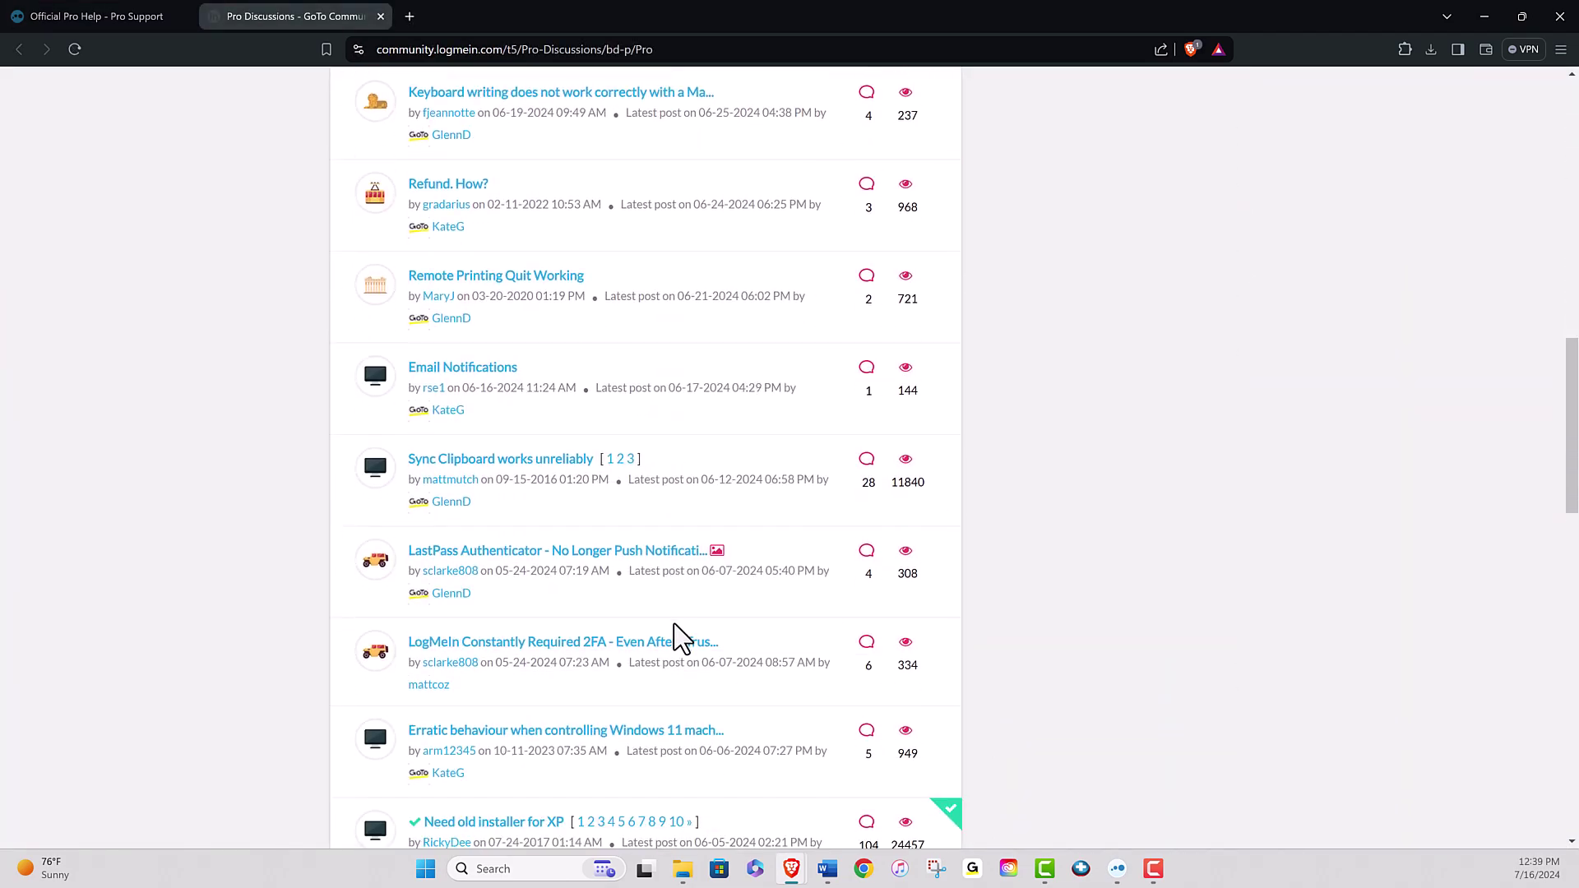